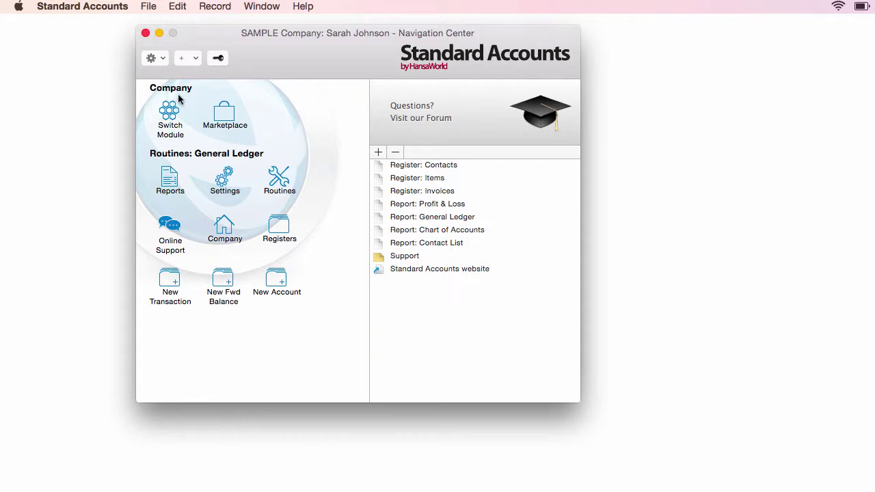
Switch to the General Ledger module and open its Transactions register.
{"action": "left_click", "coordinate": [167, 110]}
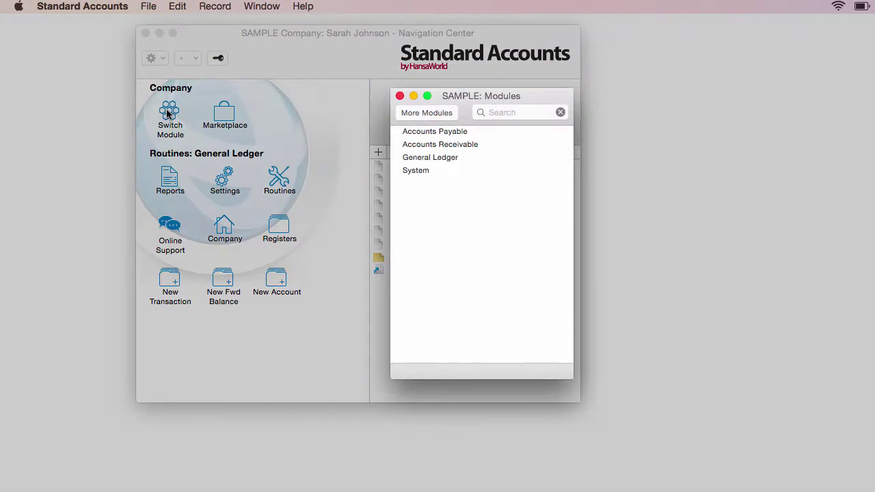
{"action": "left_click", "coordinate": [394, 158]}
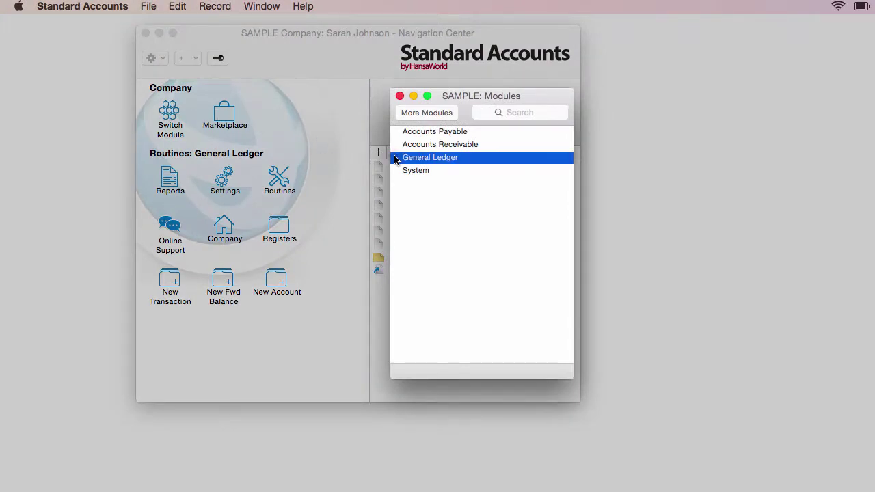
{"action": "double_click", "coordinate": [394, 158]}
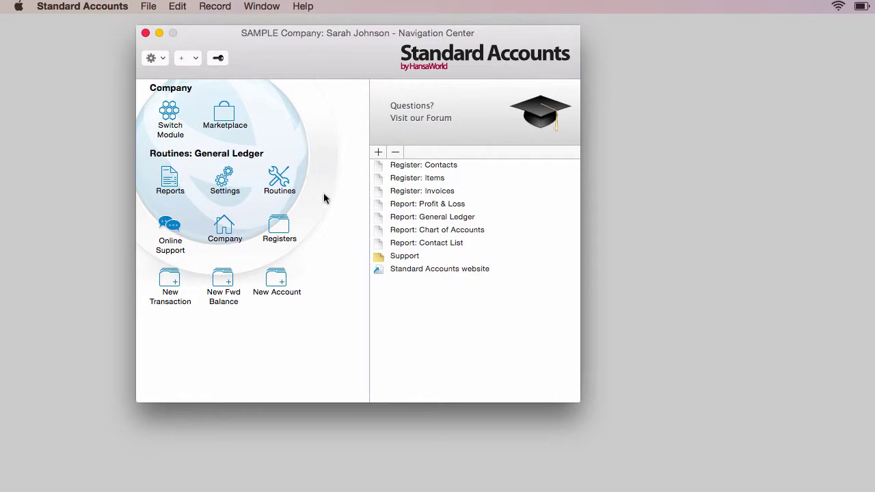
{"action": "left_click", "coordinate": [274, 230]}
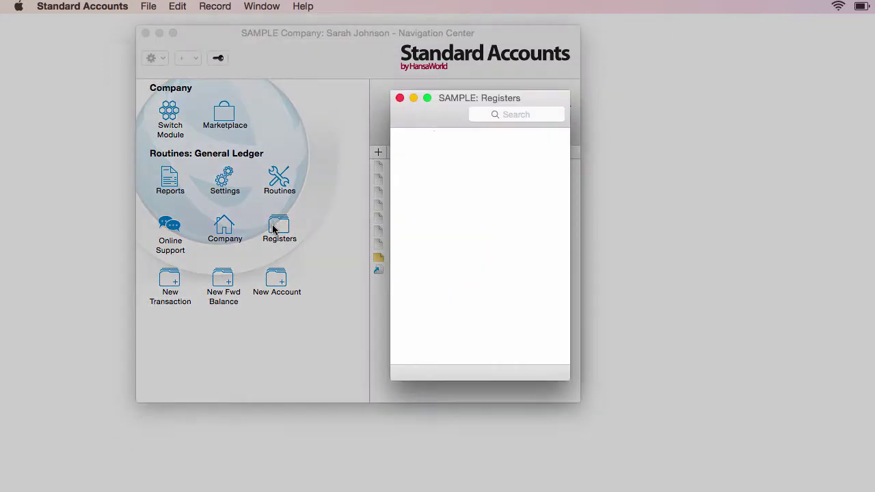
{"action": "left_click", "coordinate": [399, 136]}
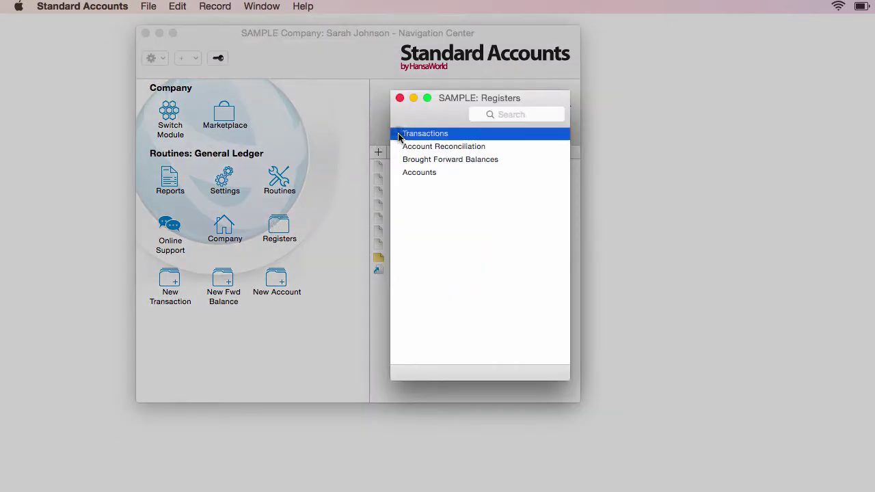
{"action": "double_click", "coordinate": [399, 135]}
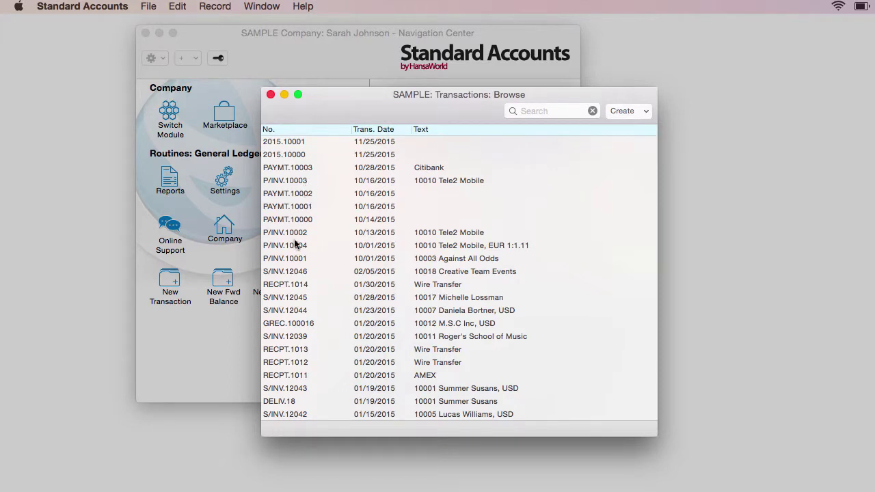
{"action": "left_click", "coordinate": [272, 273]}
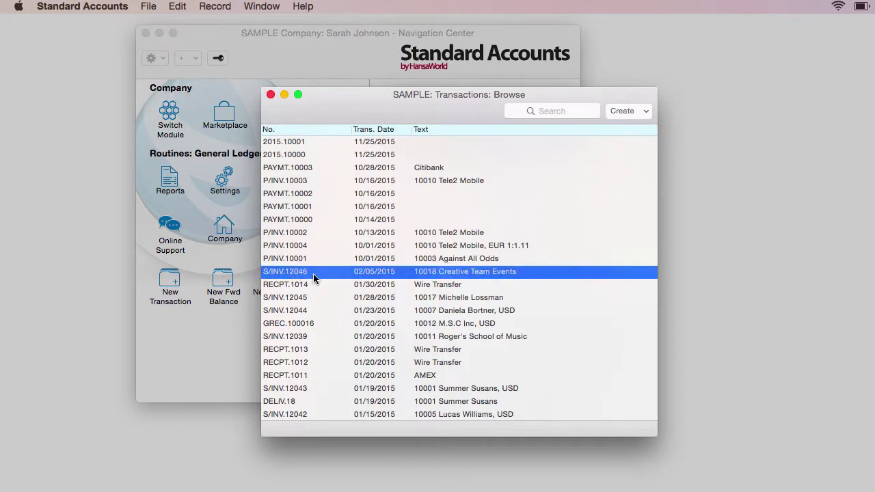
{"action": "left_click", "coordinate": [622, 111]}
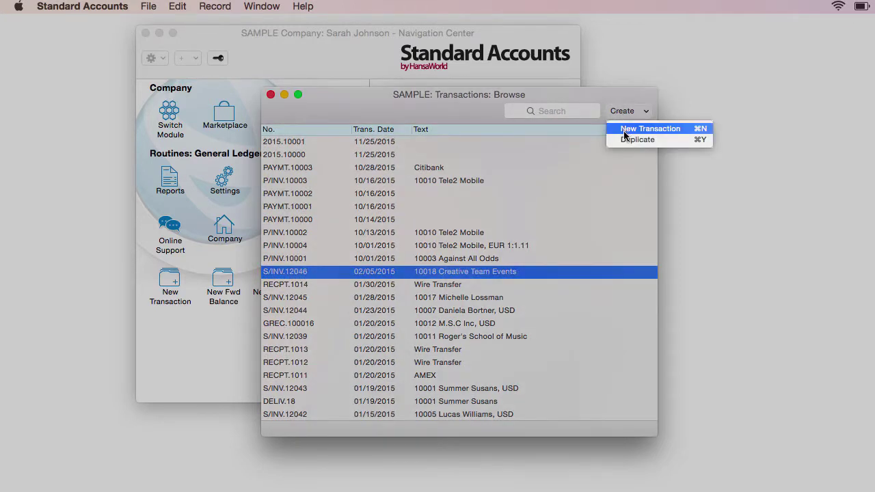
{"action": "left_click", "coordinate": [624, 128]}
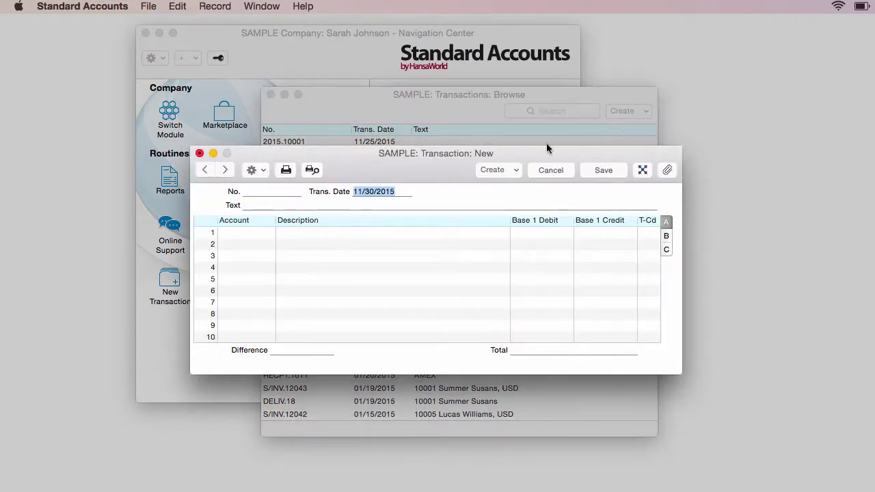
{"action": "left_click", "coordinate": [200, 153]}
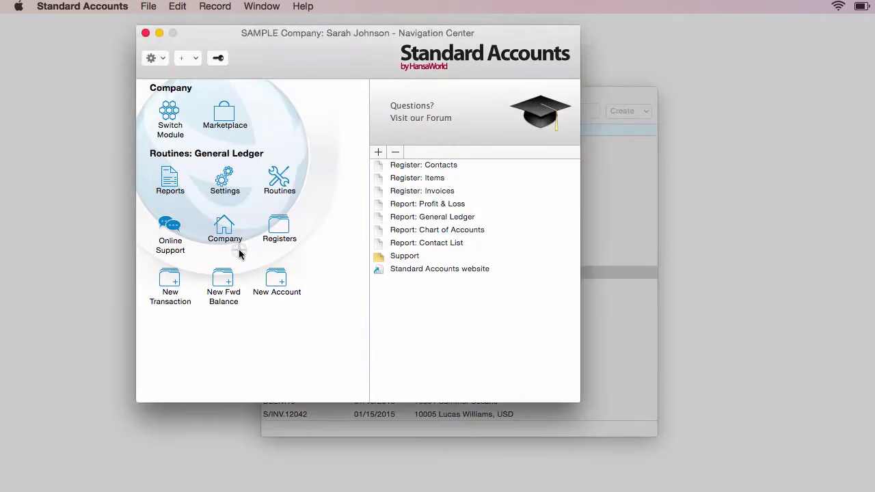
Create a new transaction dated 11/30/2015 with the text "Wire Transfer".
{"action": "left_click", "coordinate": [168, 278]}
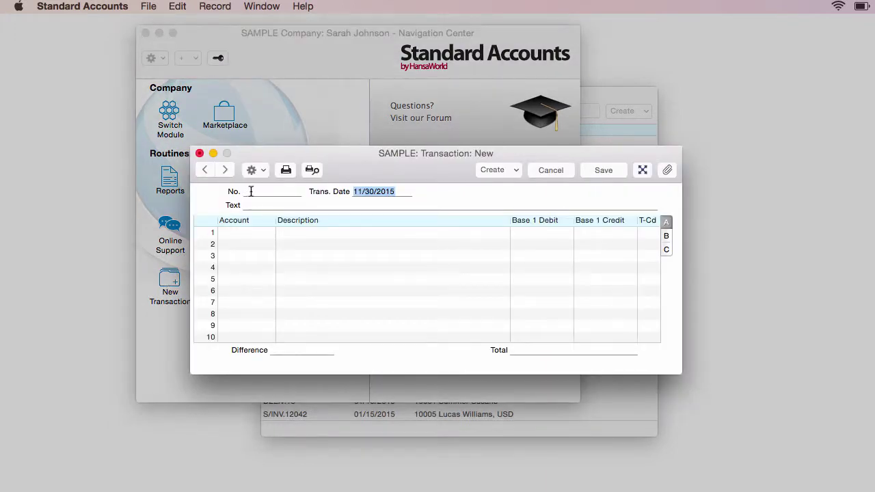
{"action": "left_click", "coordinate": [251, 192]}
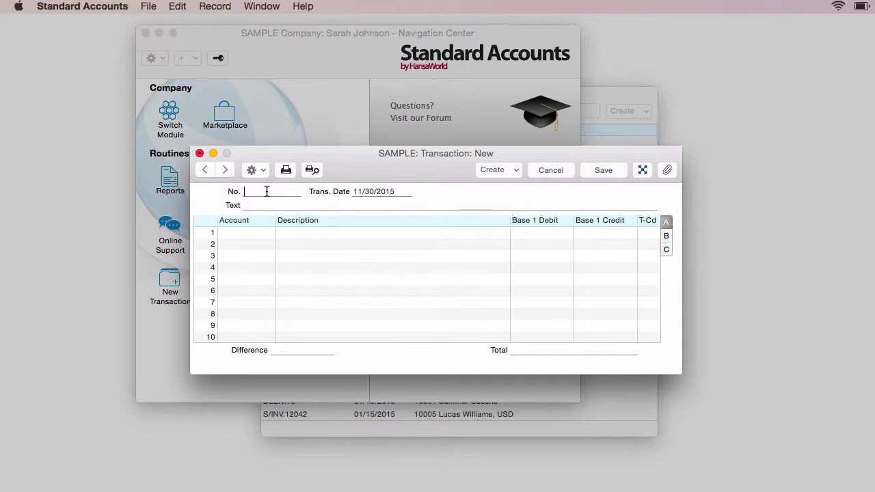
{"action": "left_click", "coordinate": [356, 192]}
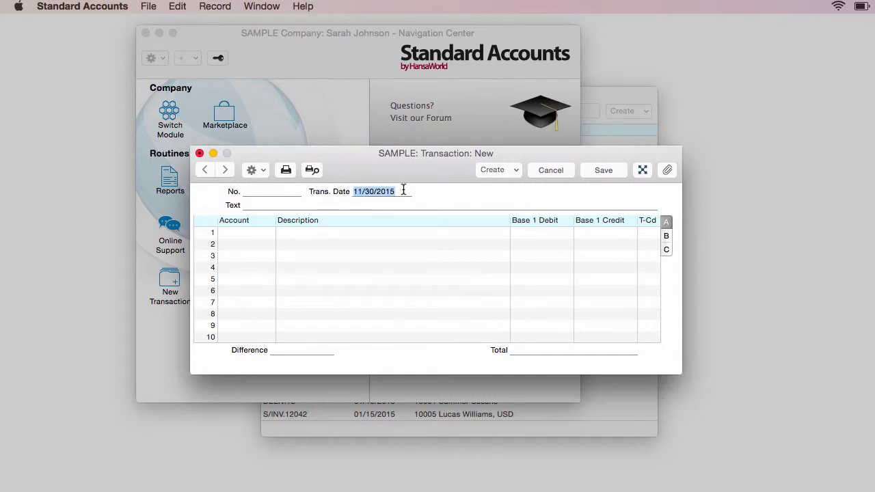
{"action": "key", "text": "super+Return"}
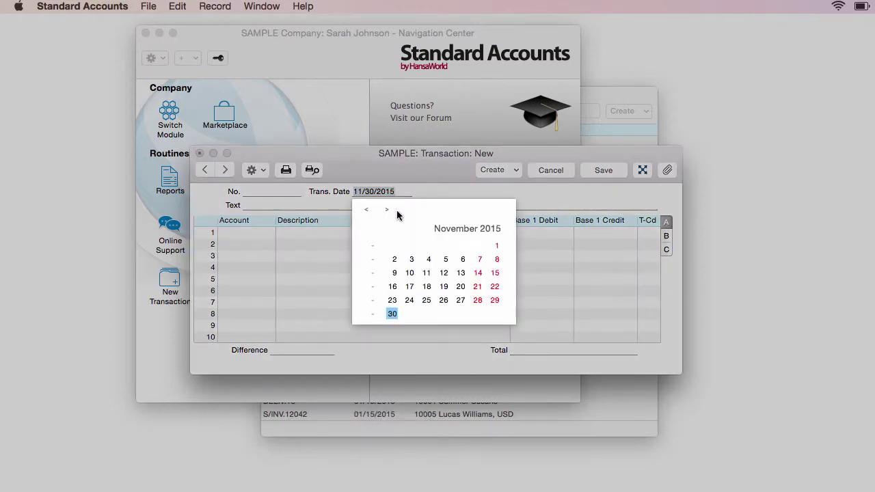
{"action": "left_click", "coordinate": [392, 315]}
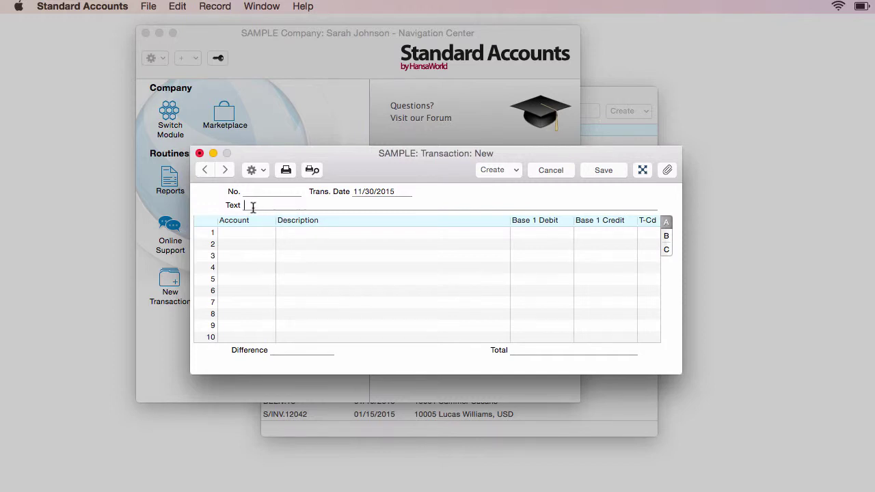
{"action": "type", "text": "Wire Transfer"}
{"action": "left_click", "coordinate": [231, 234]}
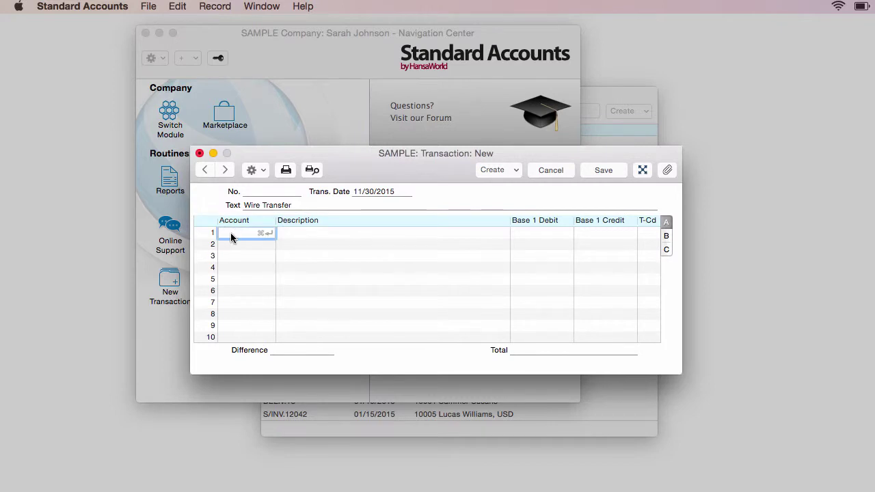
{"action": "type", "text": "11"}
{"action": "key", "text": "super+Return"}
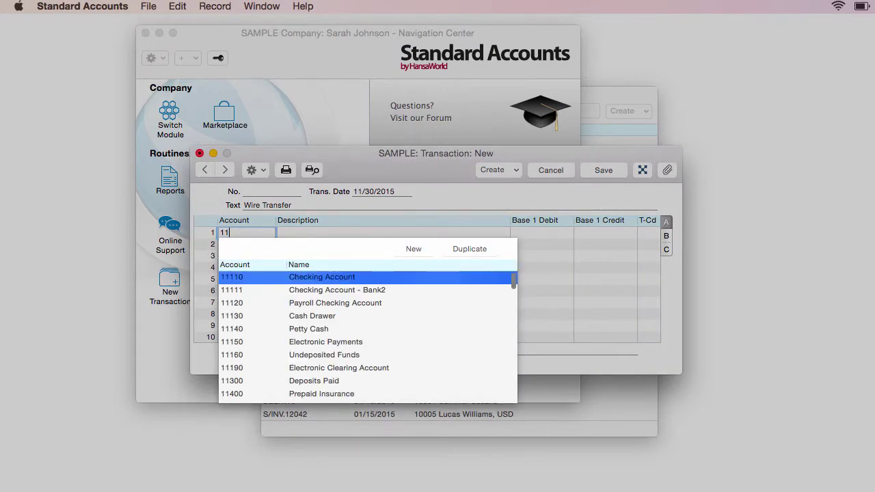
{"action": "key", "text": "Escape"}
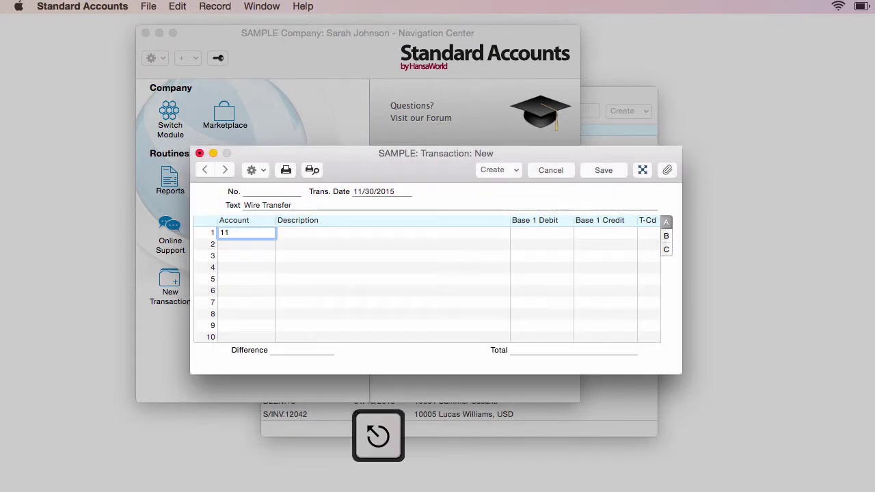
{"action": "key", "text": "BackSpace"}
{"action": "key", "text": "BackSpace"}
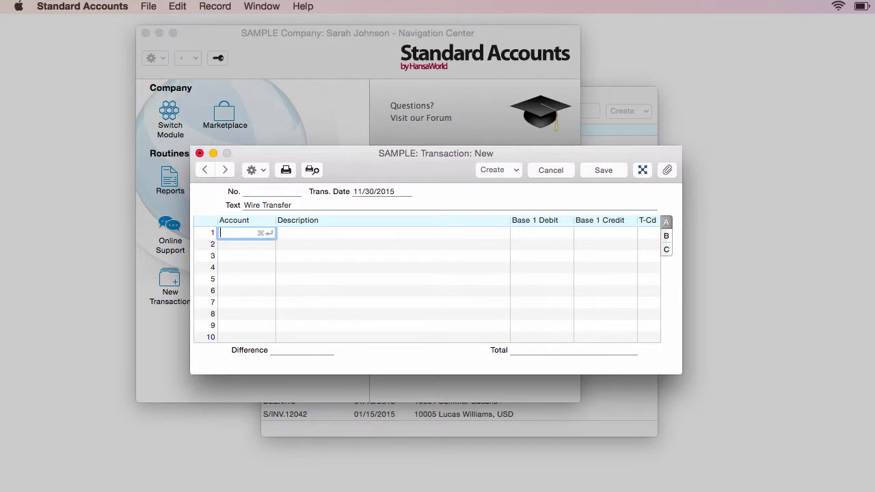
Assign account 11110 Checking Account to row 1 and set its description to "Wire Transfer".
{"action": "key", "text": "super+Return"}
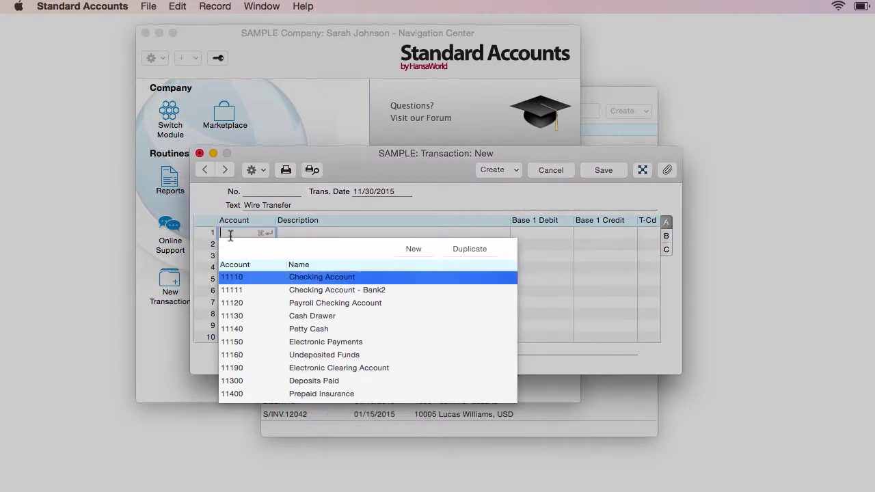
{"action": "double_click", "coordinate": [266, 279]}
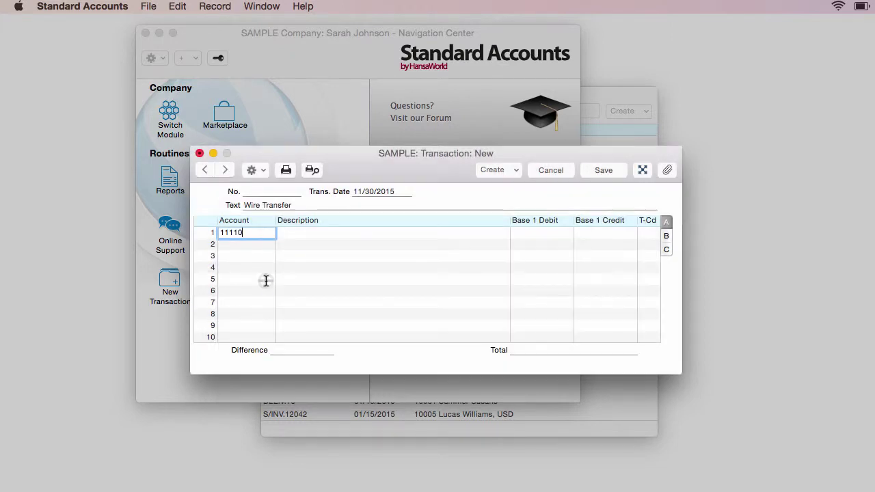
{"action": "left_click", "coordinate": [307, 233]}
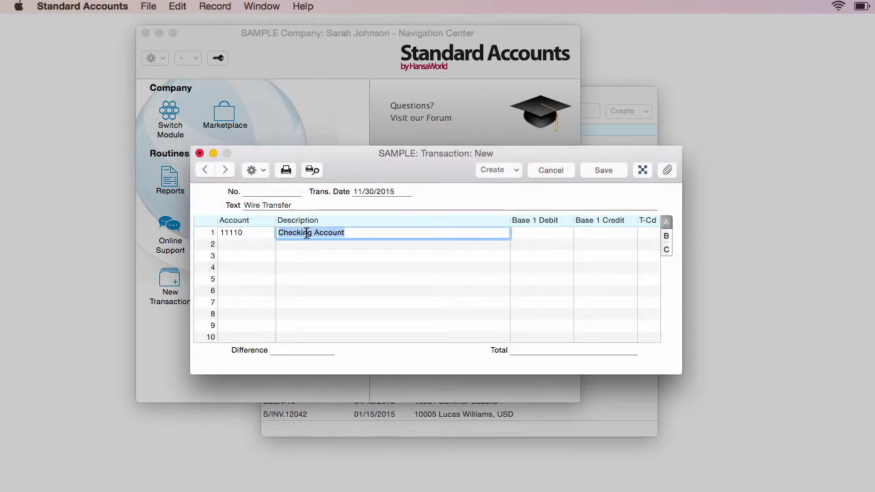
{"action": "type", "text": "Wire T"}
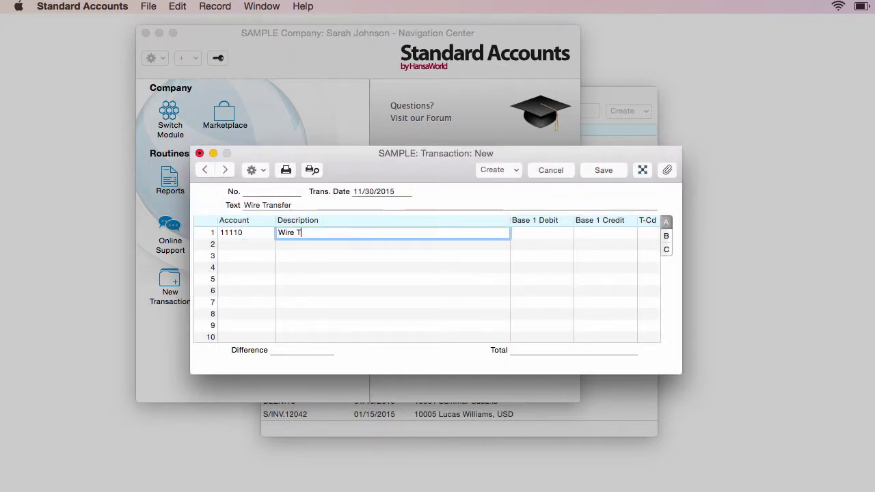
{"action": "type", "text": "ransfer"}
Enter a debit of 100 in row 1 and set its tax code to EX (Exempt).
{"action": "left_click", "coordinate": [535, 231]}
{"action": "type", "text": "100"}
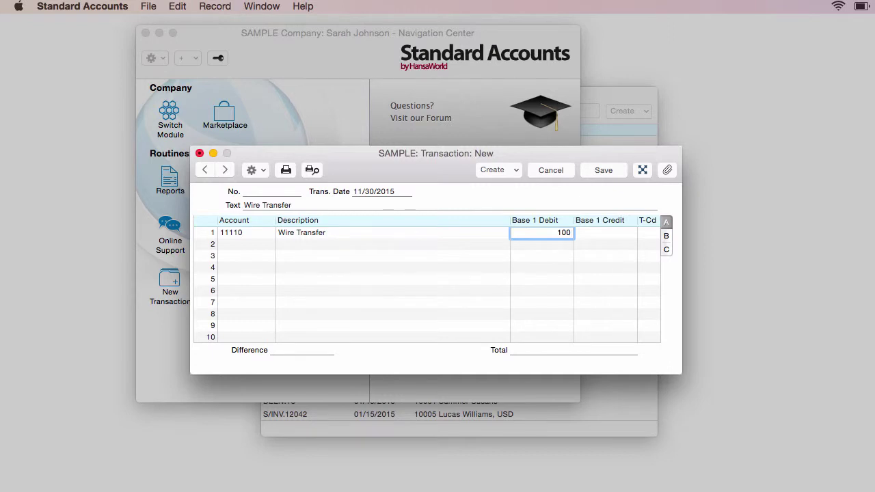
{"action": "left_click", "coordinate": [644, 233]}
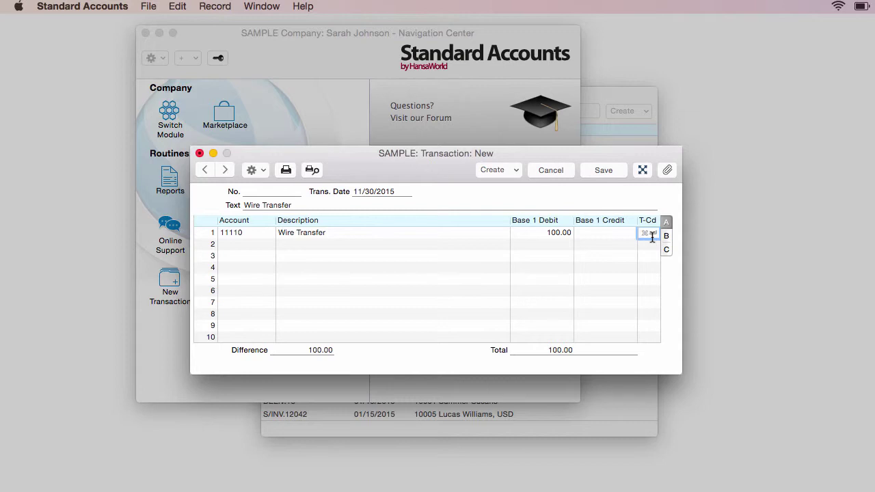
{"action": "key", "text": "super+Return"}
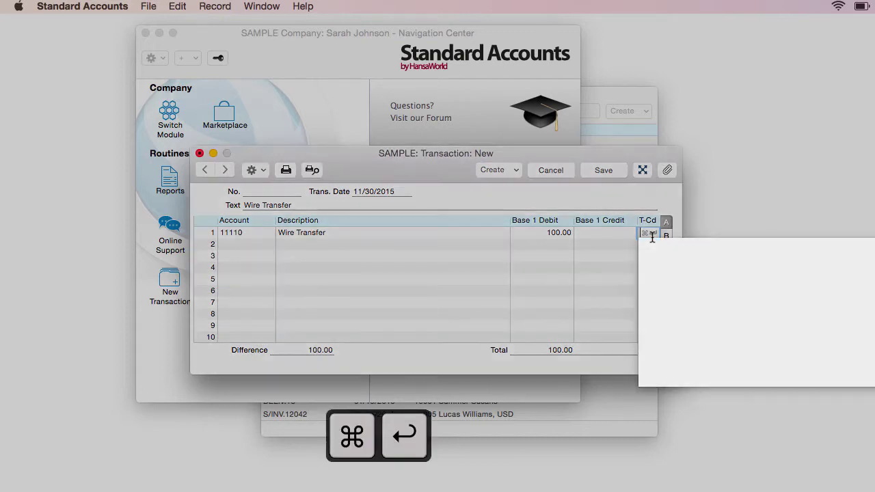
{"action": "double_click", "coordinate": [681, 288]}
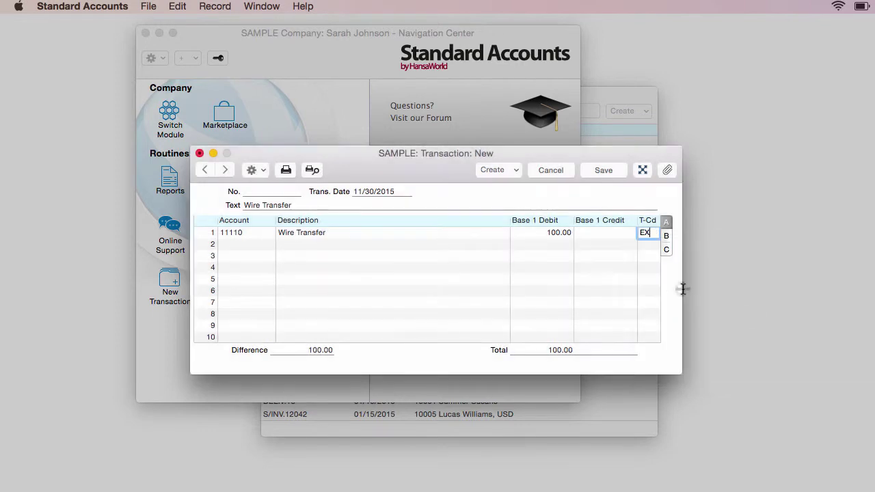
Assign account 12110 A/R Category 1 to row 2 of the transaction.
{"action": "left_click", "coordinate": [266, 244]}
{"action": "key", "text": "super+Return"}
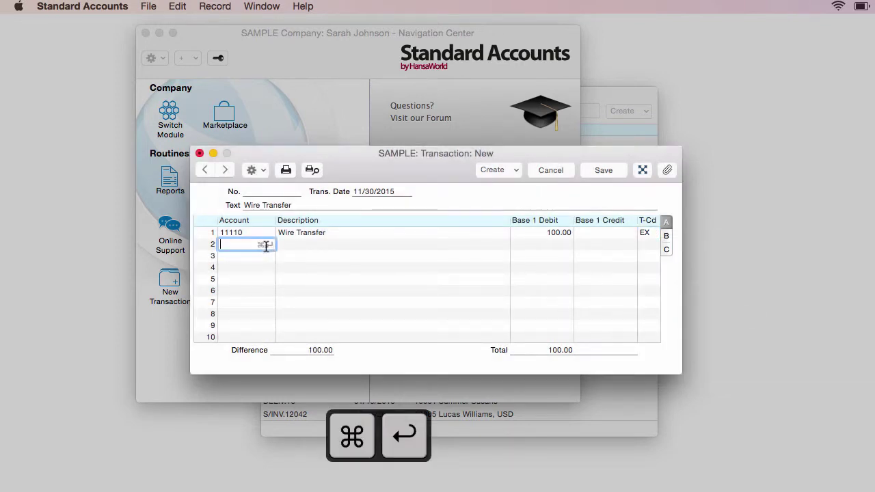
{"action": "scroll", "coordinate": [268, 302], "scroll_direction": "down", "scroll_amount": 4}
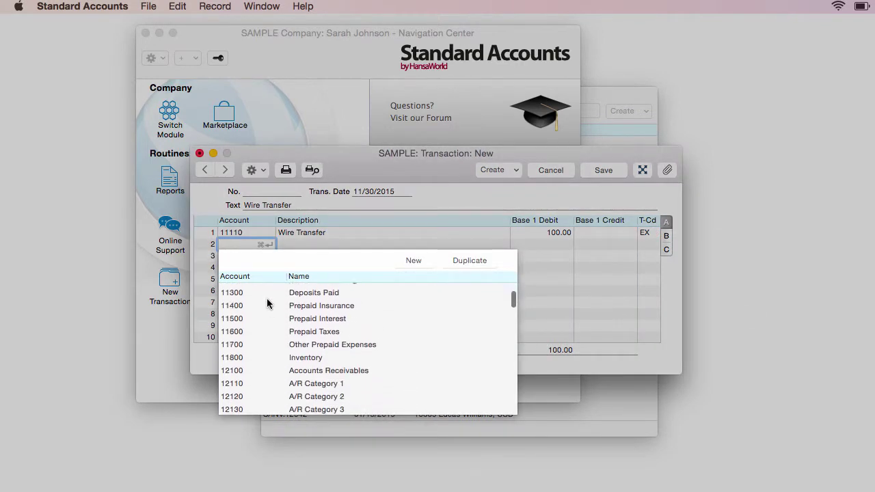
{"action": "left_click", "coordinate": [265, 385]}
{"action": "left_click", "coordinate": [265, 385]}
{"action": "left_click", "coordinate": [295, 244]}
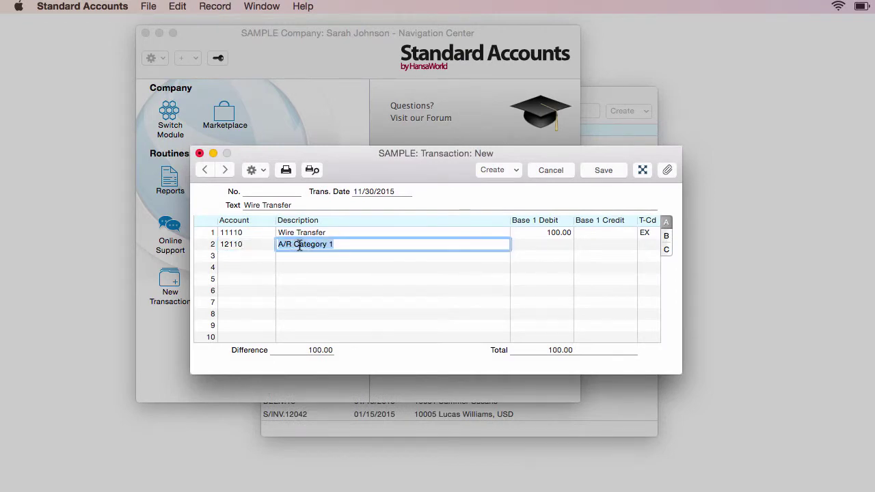
Enter a credit of 100 in row 2 and set its tax code to EX (Exempt).
{"action": "left_click", "coordinate": [600, 244]}
{"action": "type", "text": "100"}
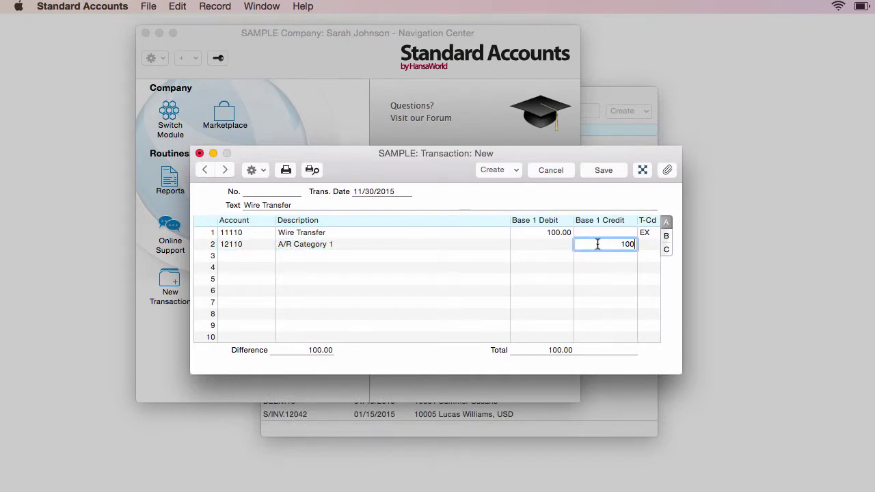
{"action": "left_click", "coordinate": [644, 245]}
{"action": "key", "text": "super+Return"}
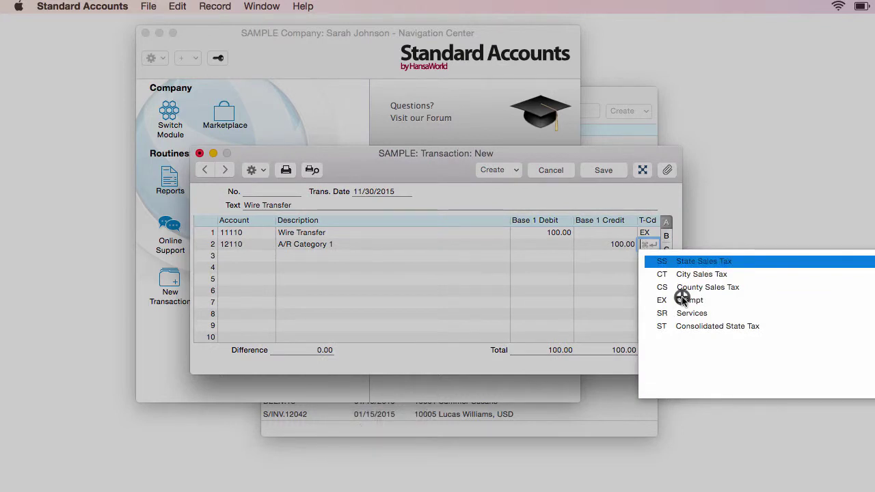
{"action": "double_click", "coordinate": [682, 296]}
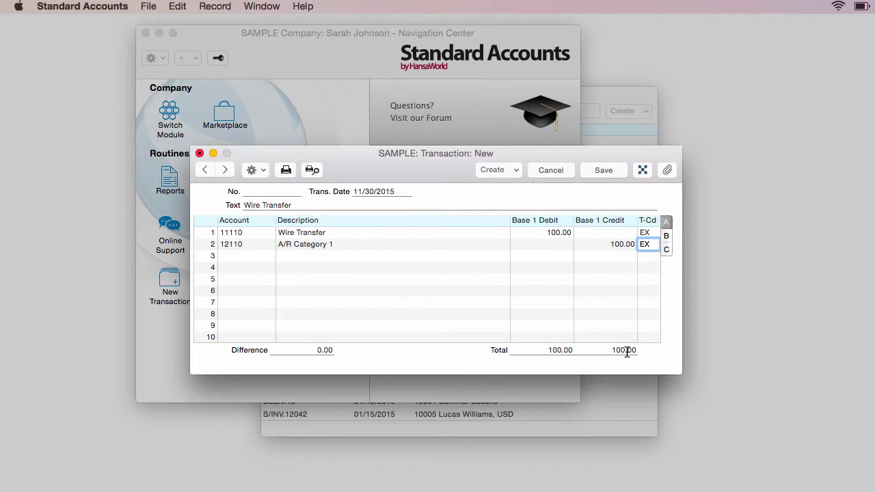
Clear the credit in row 2, have the balancing amount filled in automatically, and save the transaction.
{"action": "left_click", "coordinate": [330, 350]}
{"action": "left_click", "coordinate": [596, 244]}
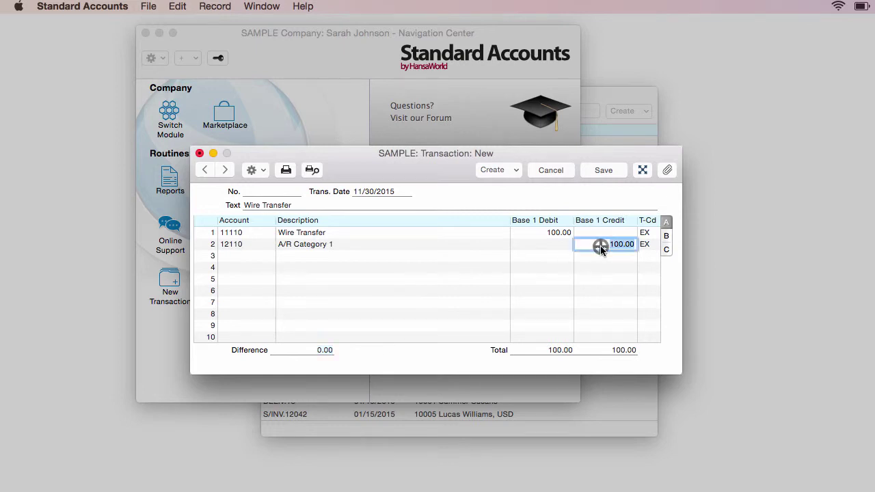
{"action": "key", "text": "BackSpace"}
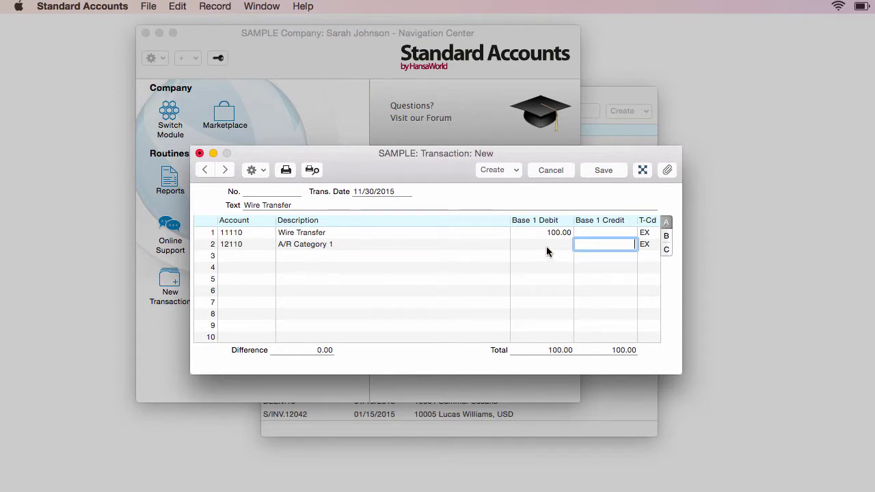
{"action": "key", "text": "Return"}
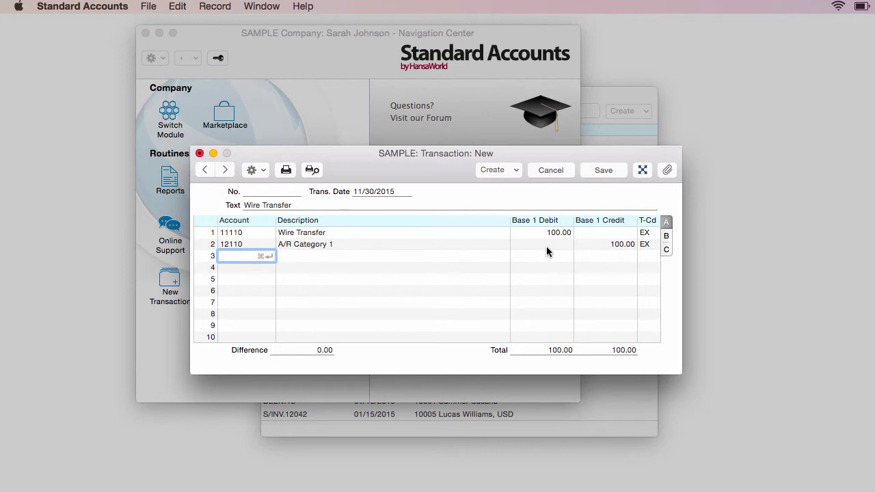
{"action": "left_click", "coordinate": [605, 171]}
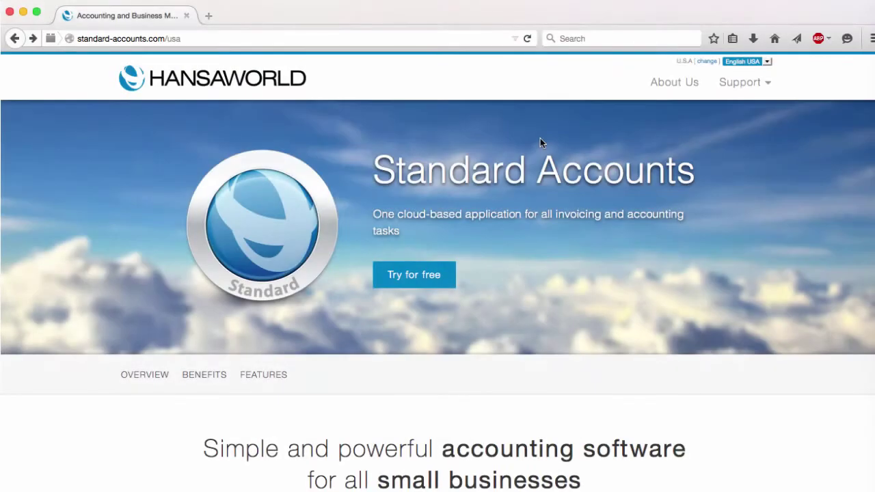
Switch to the web browser and open the Video Tutorials support page on the Standard Accounts website.
{"action": "mouse_move", "coordinate": [748, 83]}
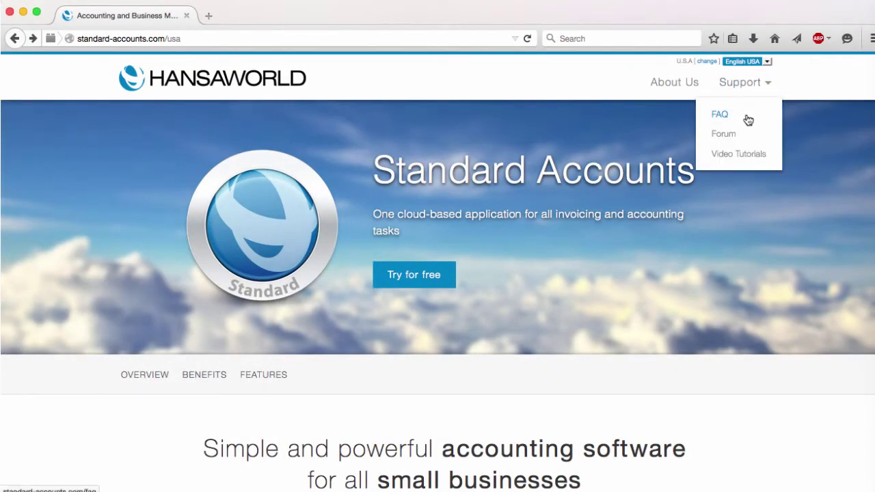
{"action": "left_click", "coordinate": [735, 155]}
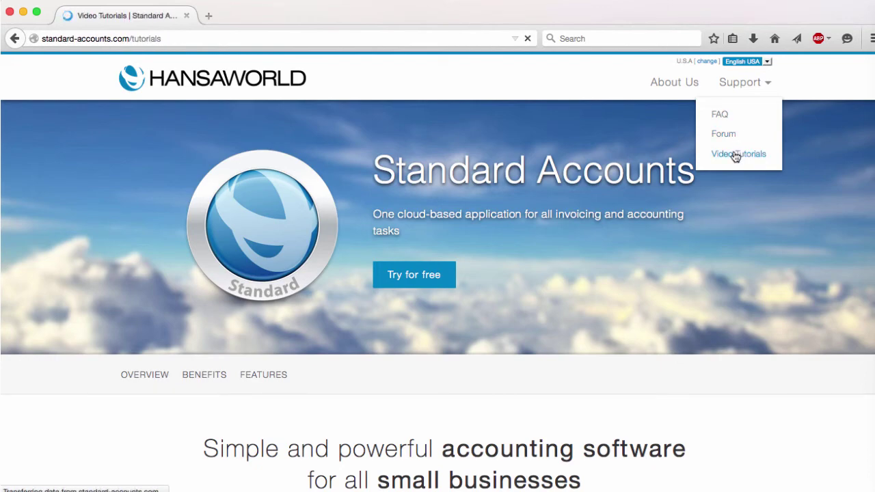